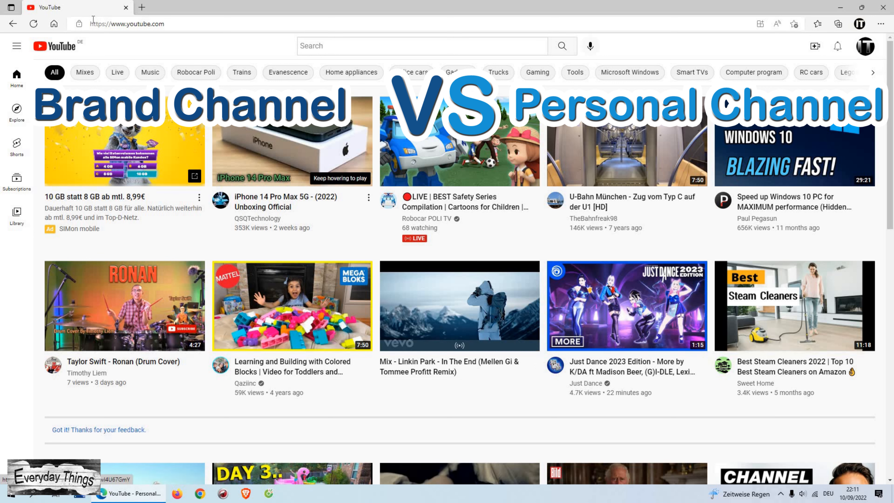
Step: Go to youtube.com/channel_switcher to list the account's channels
{"action": "left_click", "coordinate": [183, 19]}
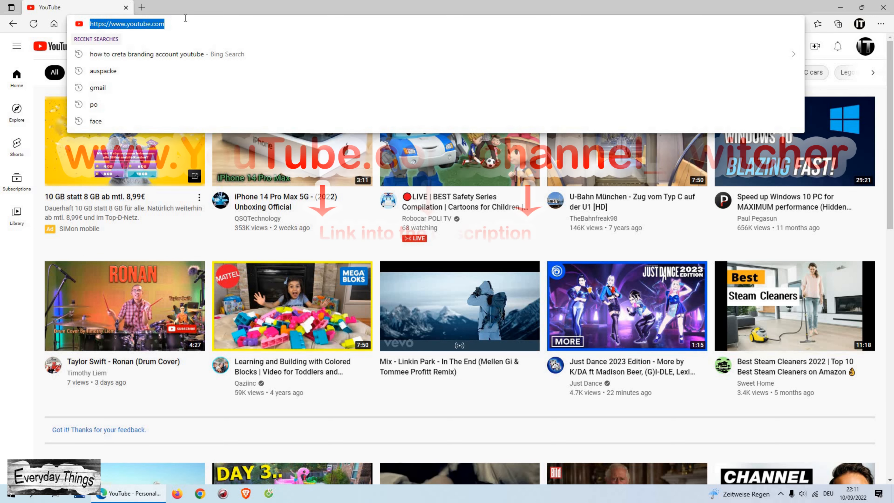
{"action": "type", "text": "https://www.youtube.com/channel_switcher"}
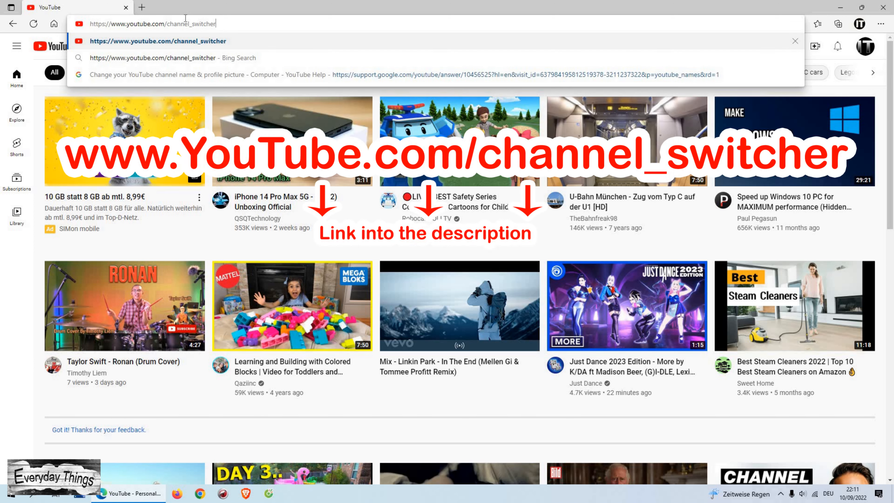
{"action": "key", "text": "Return"}
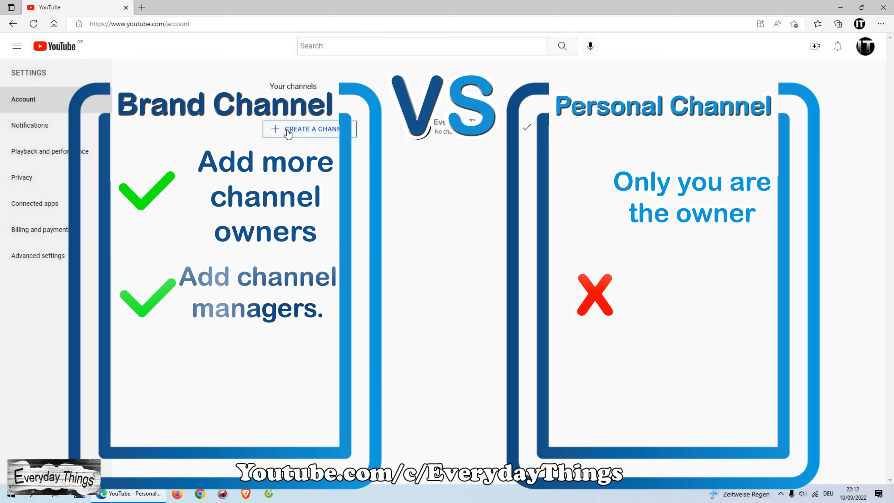
Step: Create a new brand channel named 'How To', agreeing to the separate Google Account consent
{"action": "left_click", "coordinate": [313, 135]}
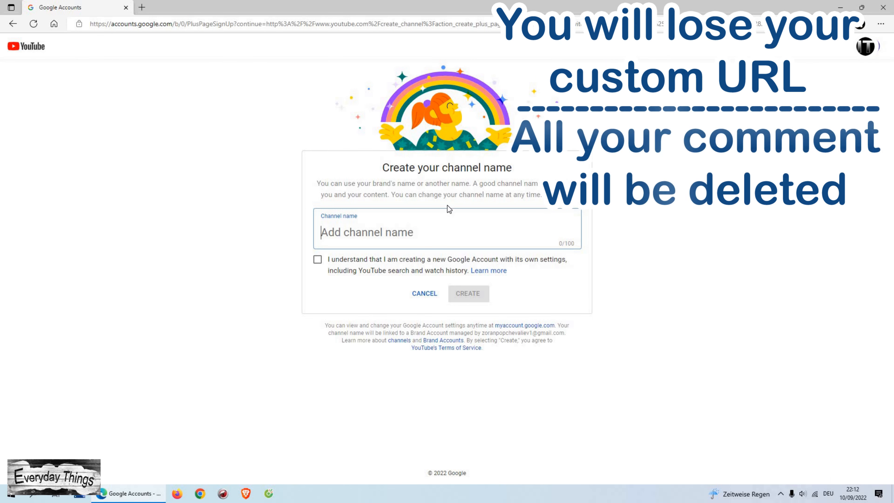
{"action": "type", "text": "How "}
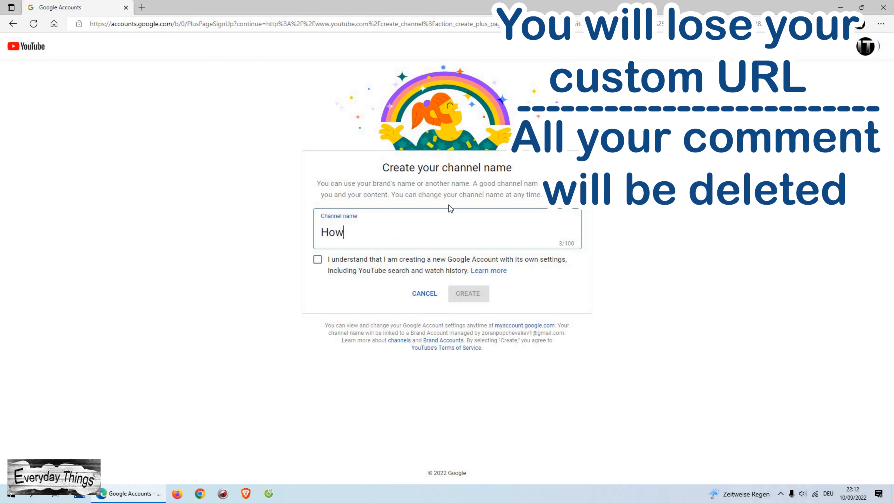
{"action": "type", "text": "To"}
{"action": "type", "text": ", "}
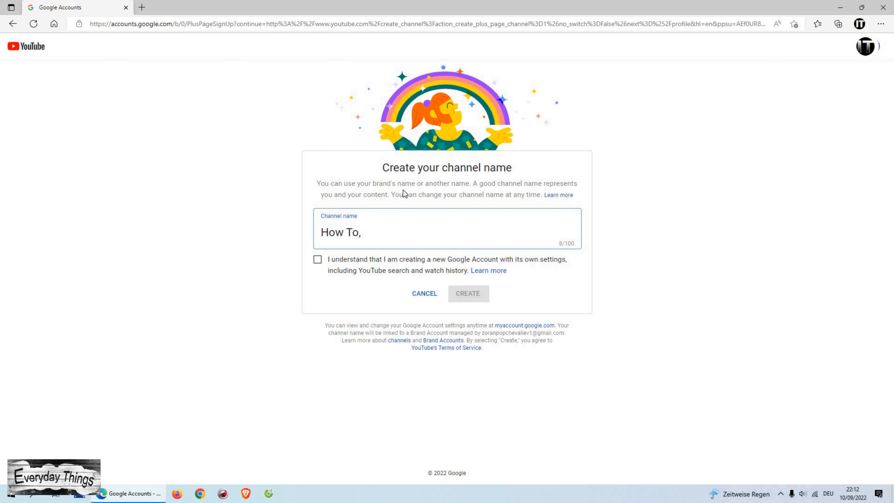
{"action": "type", "text": "repari"}
{"action": "key", "text": "BackSpace"}
{"action": "key", "text": "BackSpace"}
{"action": "key", "text": "BackSpace"}
{"action": "key", "text": "BackSpace"}
{"action": "key", "text": "BackSpace"}
{"action": "key", "text": "BackSpace"}
{"action": "key", "text": "BackSpace"}
{"action": "key", "text": "BackSpace"}
{"action": "left_click", "coordinate": [318, 259]}
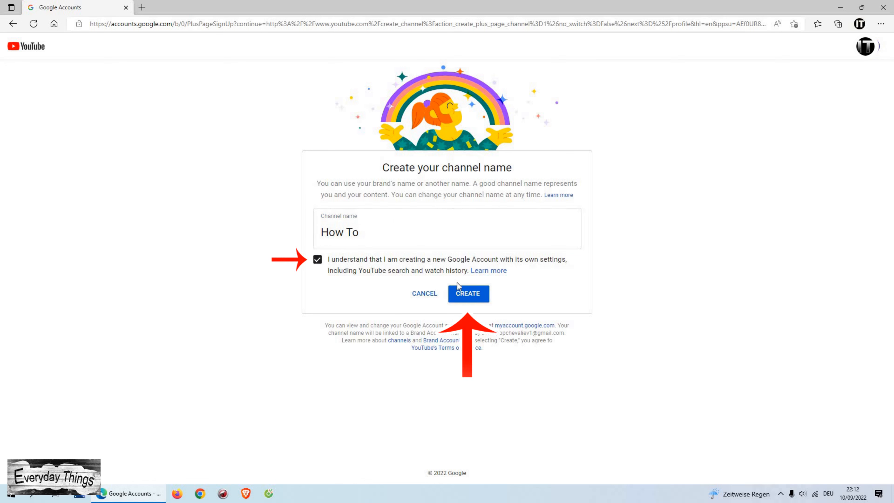
{"action": "left_click", "coordinate": [480, 299]}
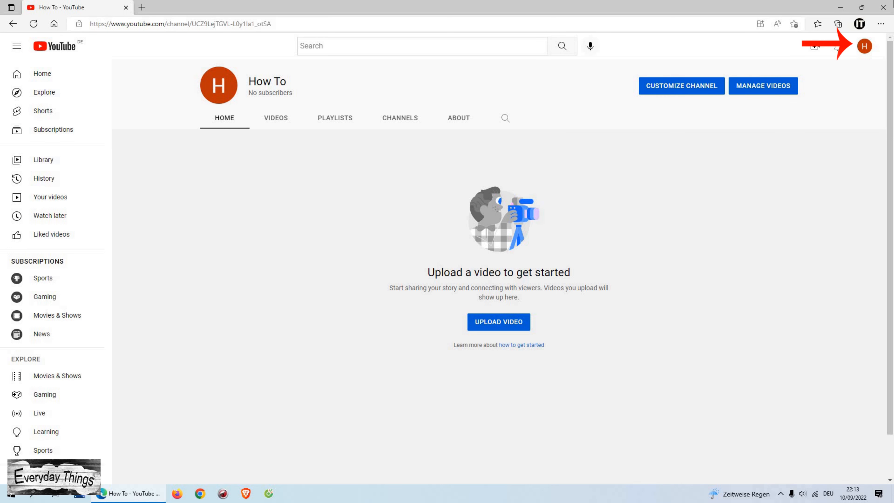
Step: Open YouTube Studio for the How To channel from the account menu
{"action": "left_click", "coordinate": [865, 47]}
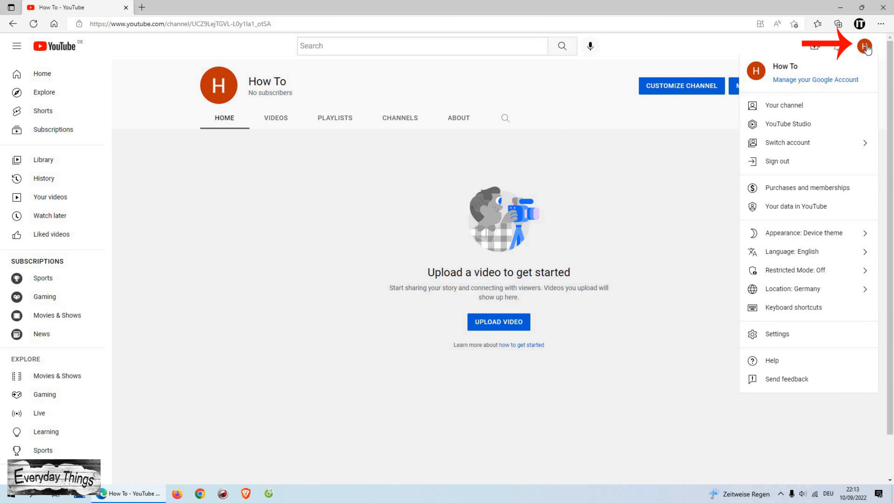
{"action": "left_click", "coordinate": [822, 125]}
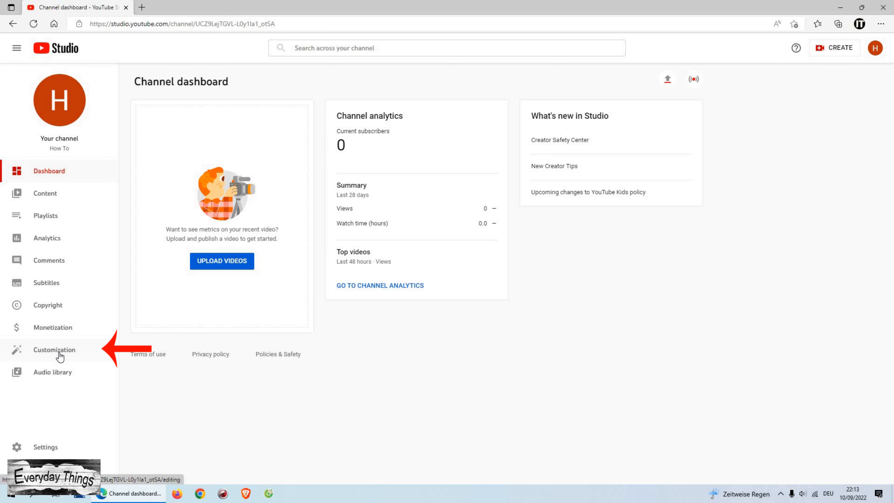
{"action": "left_click", "coordinate": [60, 356]}
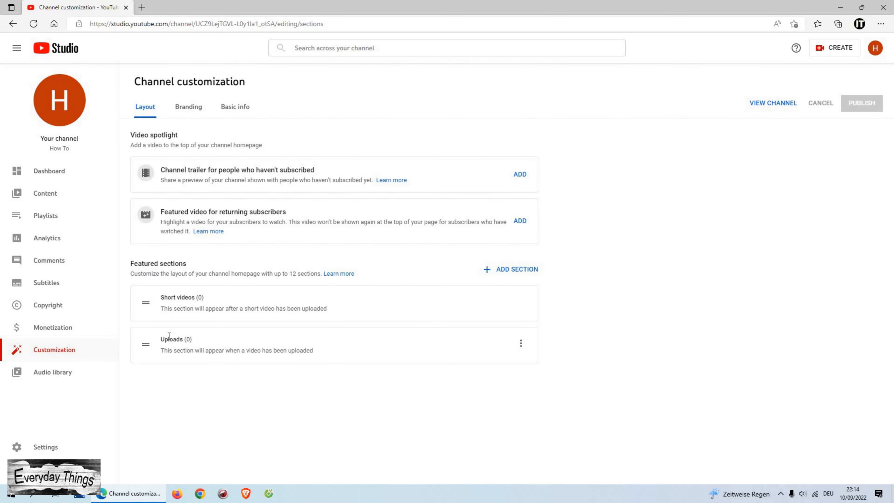
{"action": "left_click", "coordinate": [189, 109]}
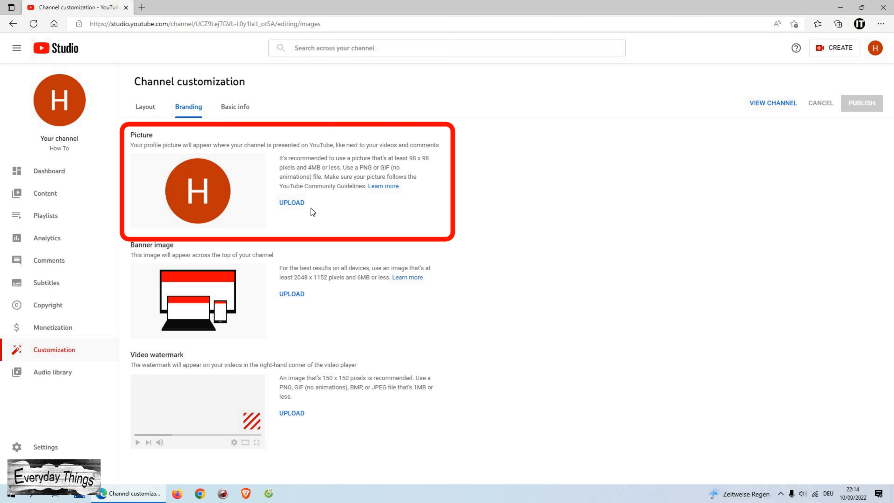
Step: Upload the 'new channel icon' image as the profile picture and accept its crop
{"action": "left_click", "coordinate": [298, 204]}
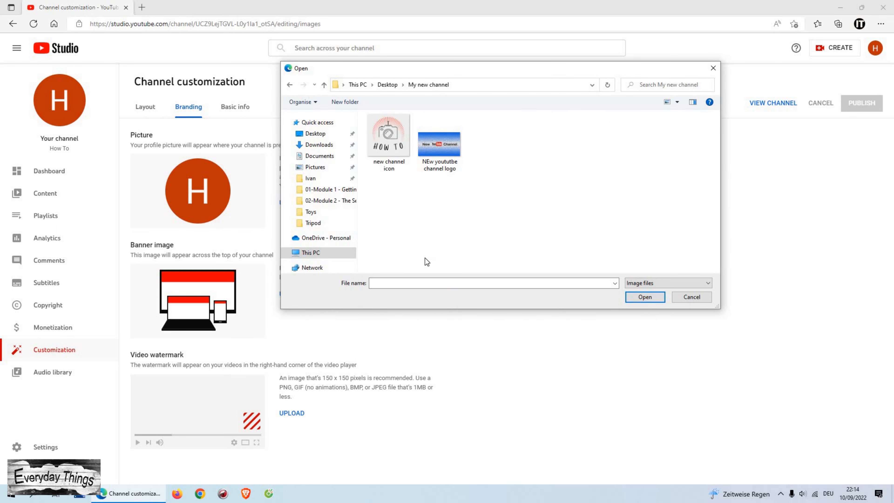
{"action": "left_click", "coordinate": [402, 140]}
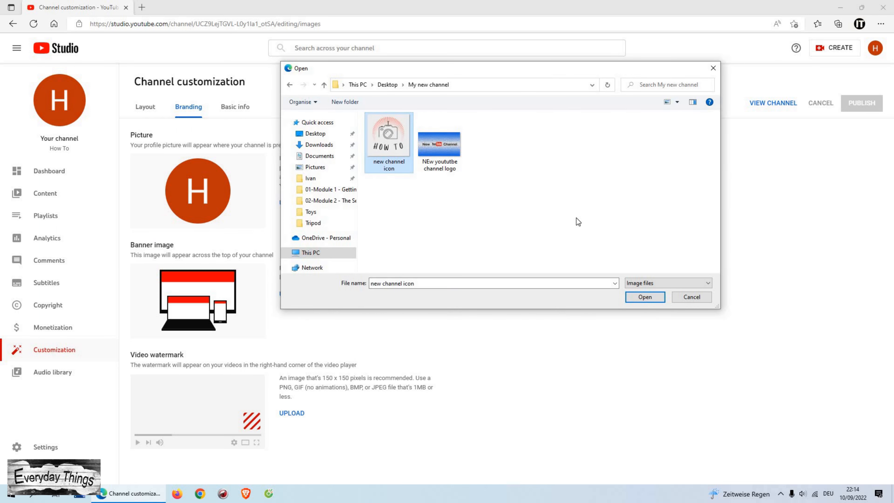
{"action": "left_click", "coordinate": [649, 297]}
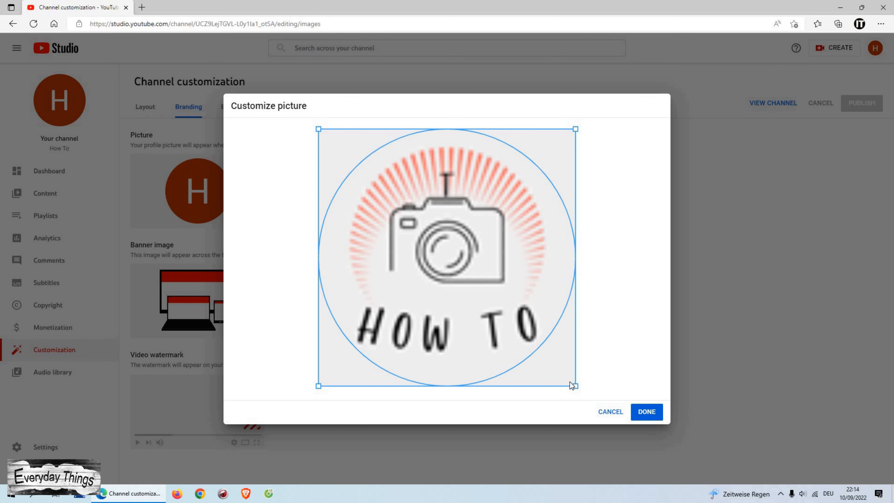
{"action": "left_click", "coordinate": [646, 411]}
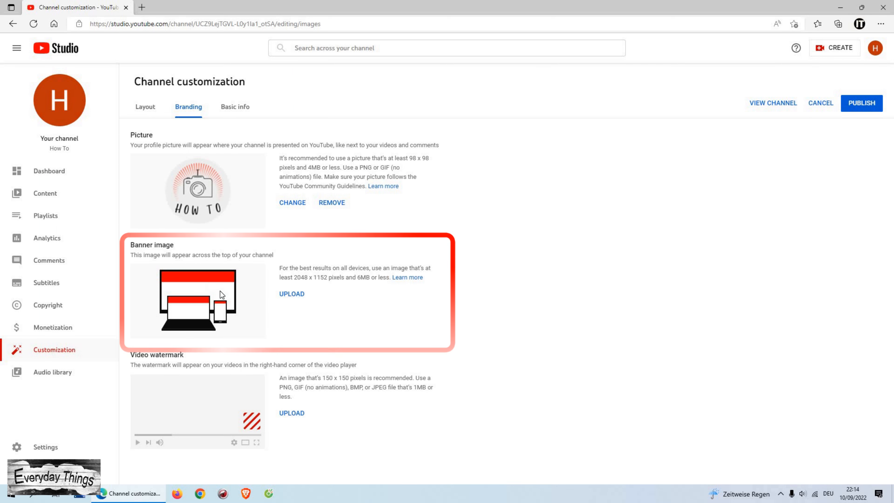
Step: Upload the 'NEw youtube channel logo' image as the banner and accept its crop
{"action": "left_click", "coordinate": [291, 295]}
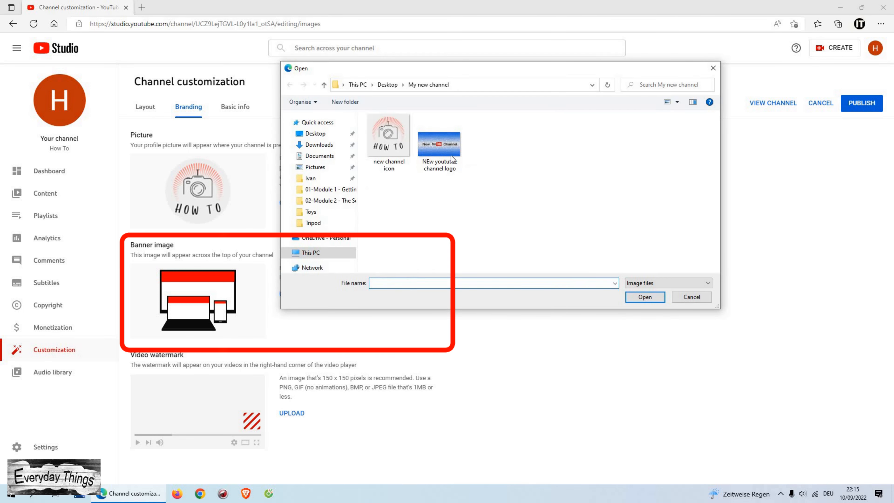
{"action": "left_click", "coordinate": [444, 155]}
{"action": "left_click", "coordinate": [631, 298]}
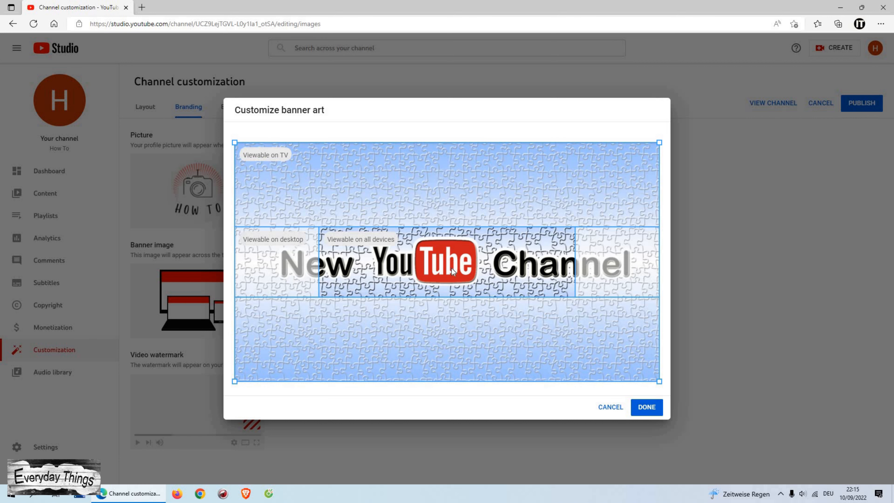
{"action": "left_click", "coordinate": [647, 408]}
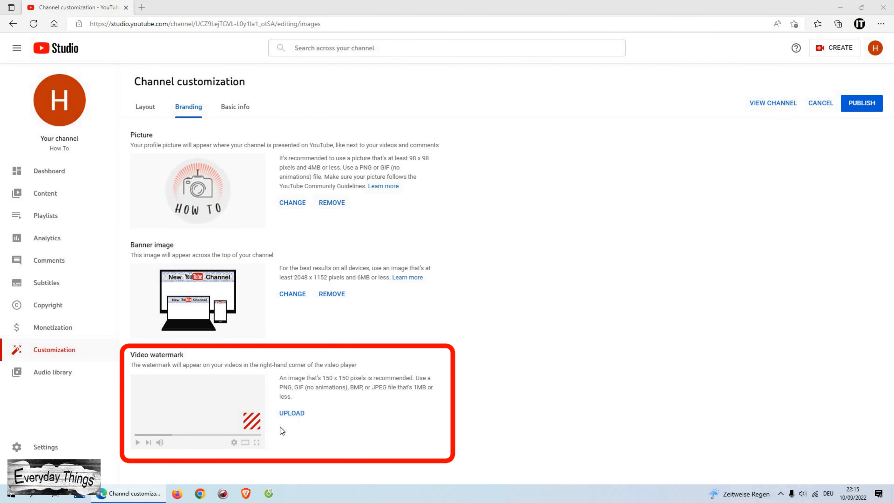
Step: Use the 'new channel icon' image as the video watermark
{"action": "left_click", "coordinate": [379, 169]}
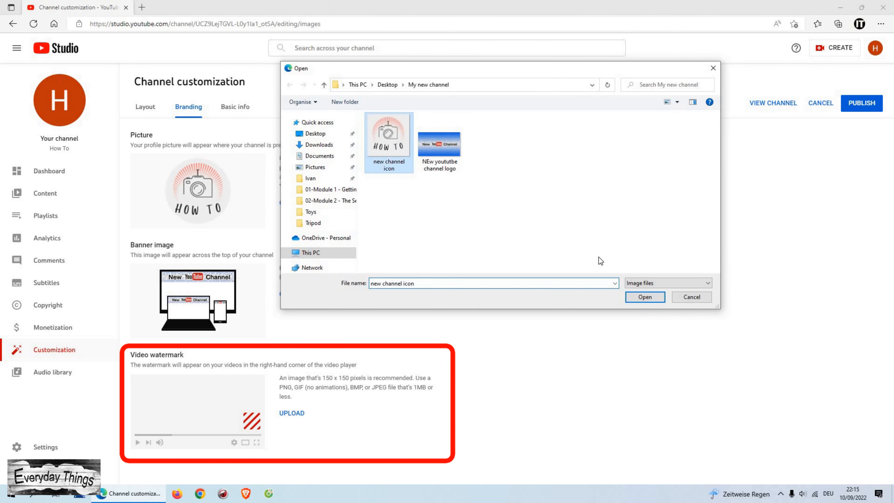
{"action": "left_click", "coordinate": [651, 298]}
{"action": "left_click", "coordinate": [644, 412]}
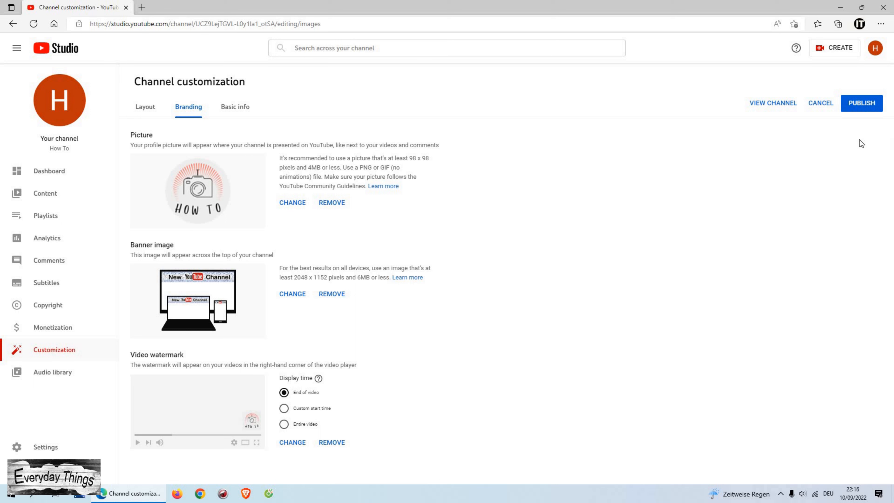
Step: Publish the picture, banner and watermark changes, then close the channel preview
{"action": "left_click", "coordinate": [858, 108]}
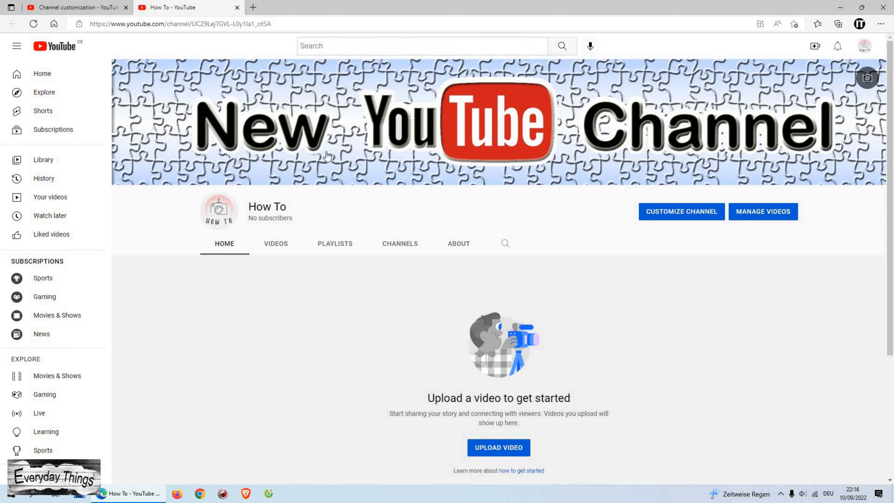
{"action": "left_click", "coordinate": [237, 7]}
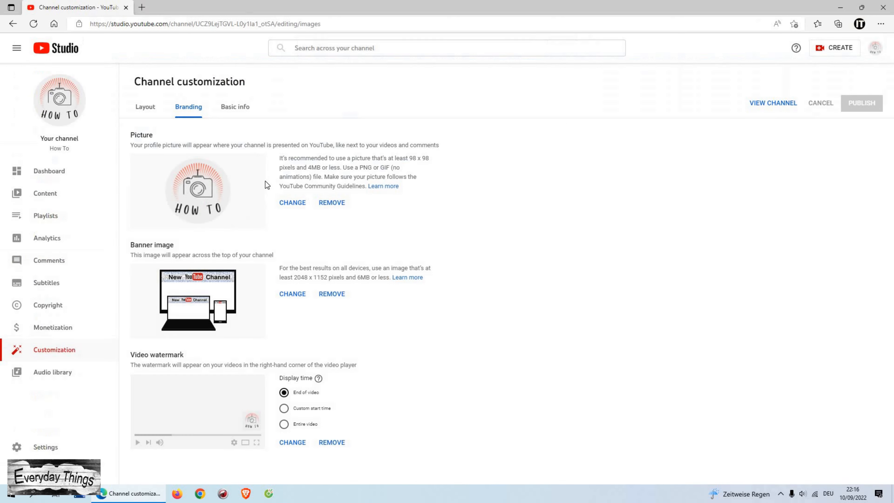
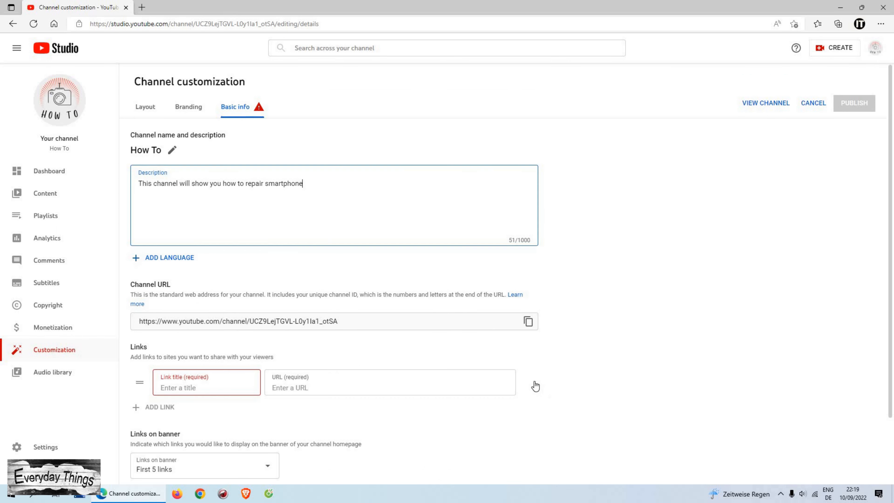
Step: Delete the empty link entry below the channel description
{"action": "left_click", "coordinate": [533, 381]}
Step: Publish the new smartphone-repair description and move to the Layout customization page
{"action": "left_click", "coordinate": [337, 180]}
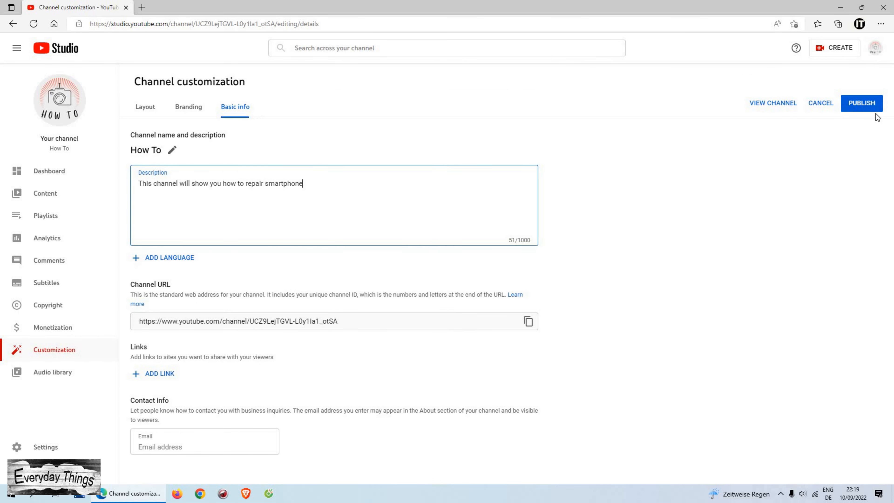
{"action": "left_click", "coordinate": [876, 105]}
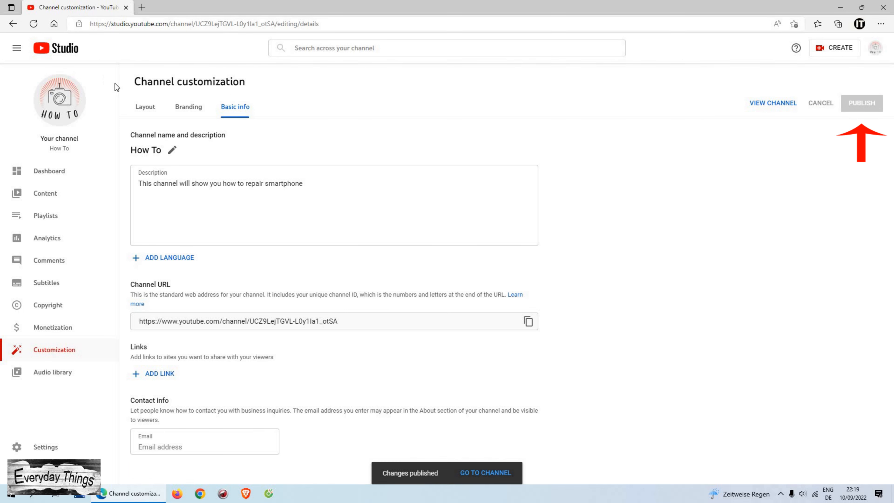
{"action": "left_click", "coordinate": [144, 109]}
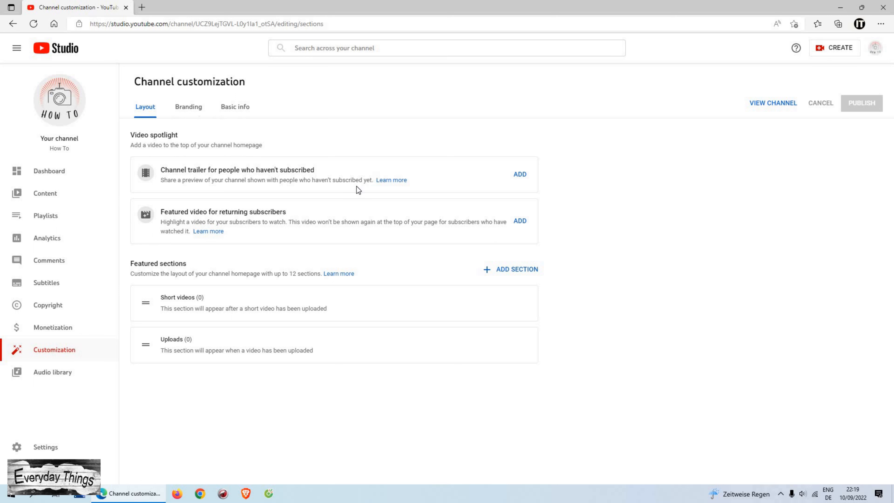
{"action": "left_click", "coordinate": [520, 174]}
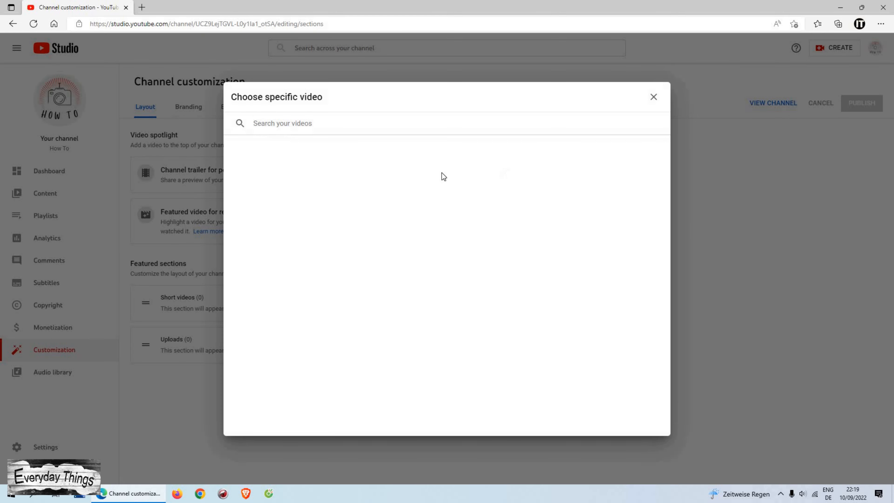
{"action": "left_click", "coordinate": [653, 97]}
{"action": "left_click", "coordinate": [520, 220]}
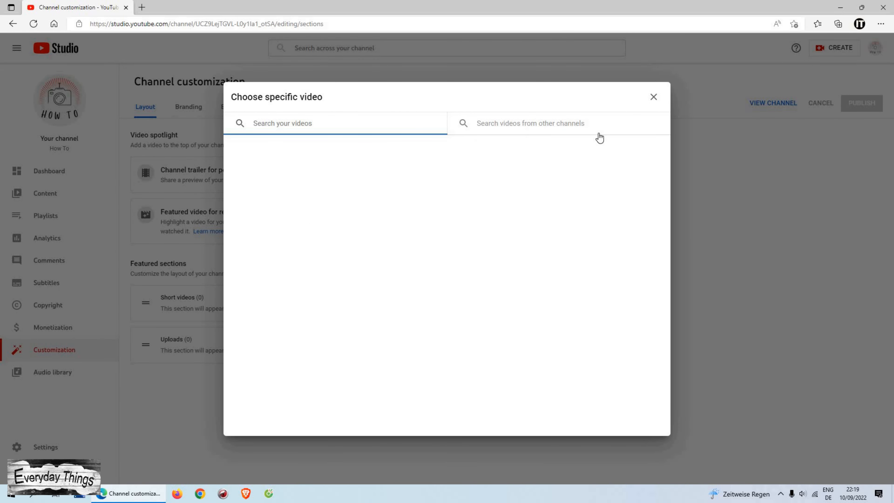
{"action": "left_click", "coordinate": [654, 97]}
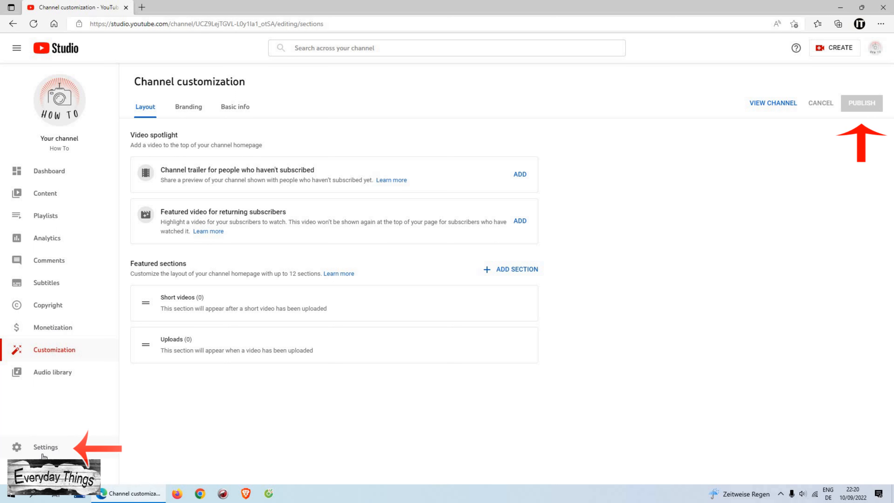
Step: In channel settings, set the country of residence to United States
{"action": "left_click", "coordinate": [61, 448]}
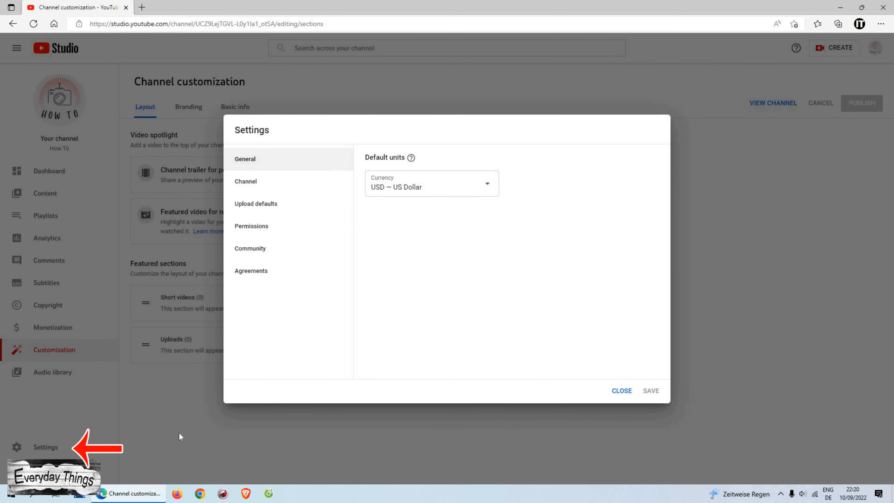
{"action": "left_click", "coordinate": [260, 187]}
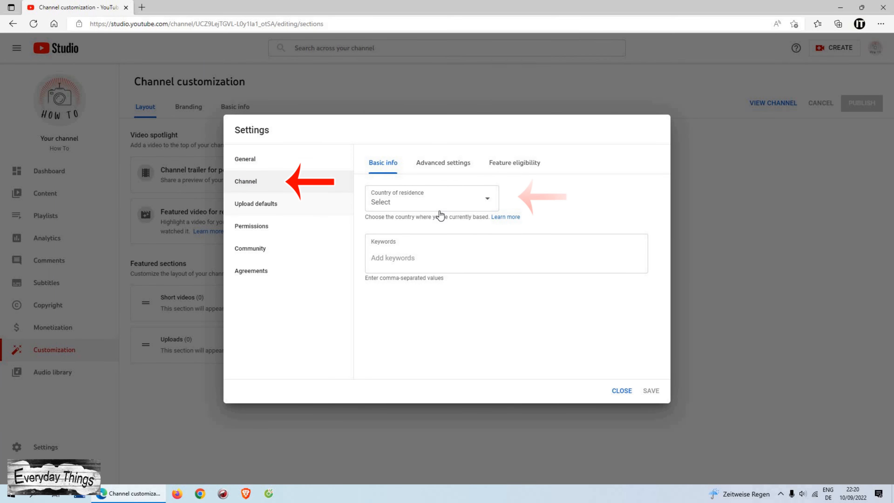
{"action": "left_click", "coordinate": [473, 203]}
{"action": "scroll", "coordinate": [486, 256], "scroll_direction": "down", "scroll_amount": 8}
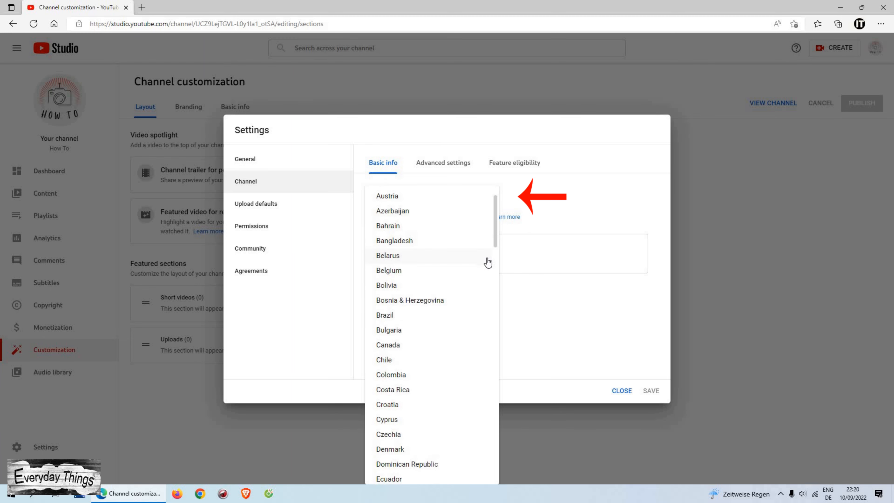
{"action": "scroll", "coordinate": [486, 266], "scroll_direction": "down", "scroll_amount": 20}
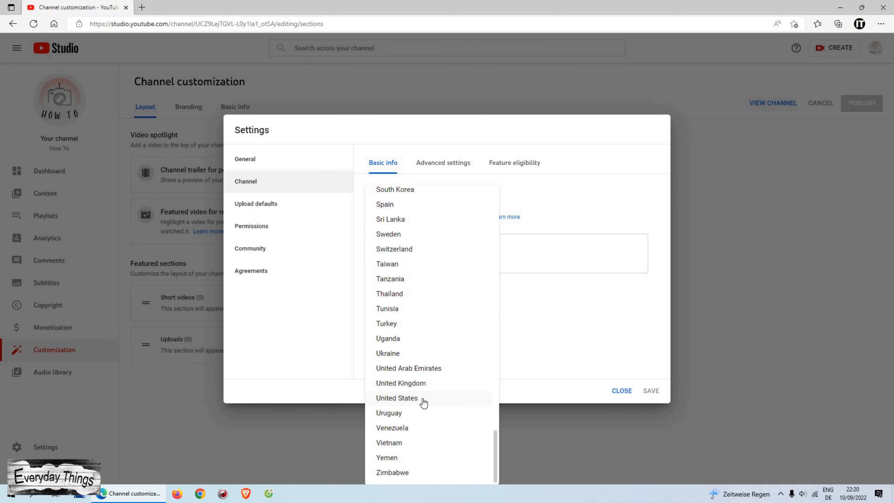
{"action": "left_click", "coordinate": [426, 398]}
Step: Add keywords 'How to', 'how to repair smartphone', 'repair smartphone', 'how to repair', 'how to make smartphone', save, and view Feature eligibility
{"action": "left_click", "coordinate": [471, 253]}
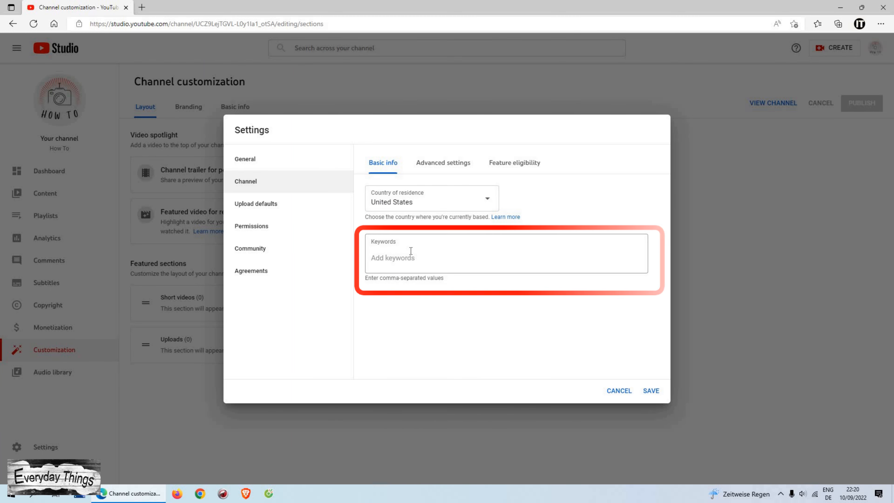
{"action": "type", "text": "How t"}
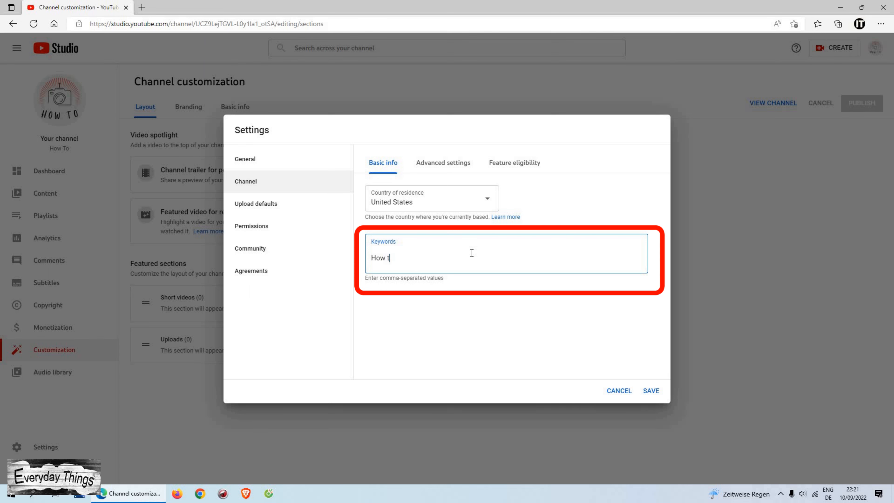
{"action": "type", "text": "o,"}
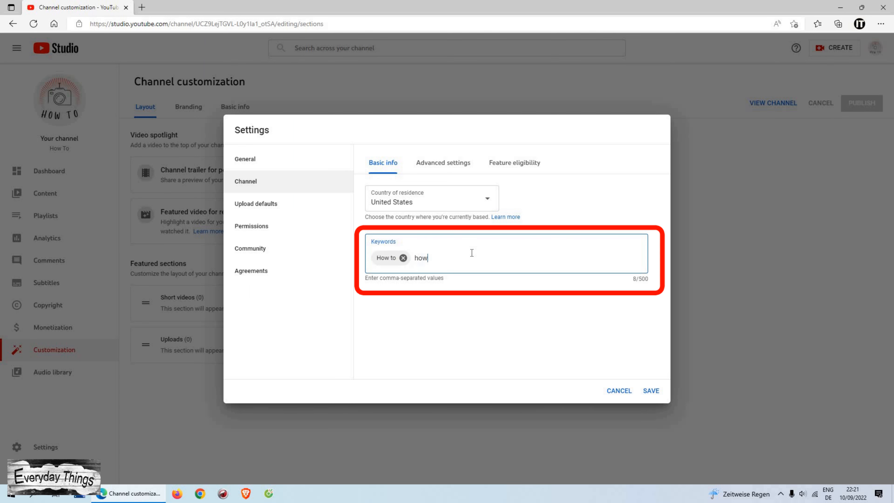
{"action": "type", "text": "how to repair smartphone,repair smartp"}
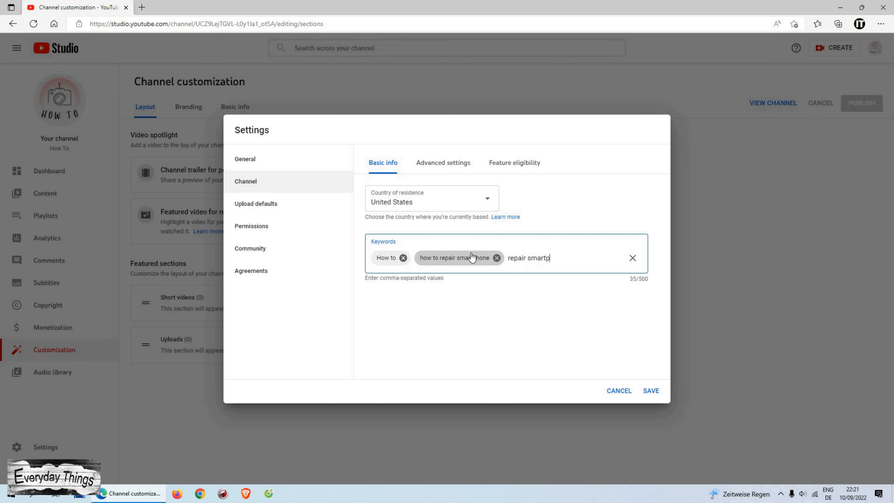
{"action": "type", "text": "hone,"}
{"action": "type", "text": "how to"}
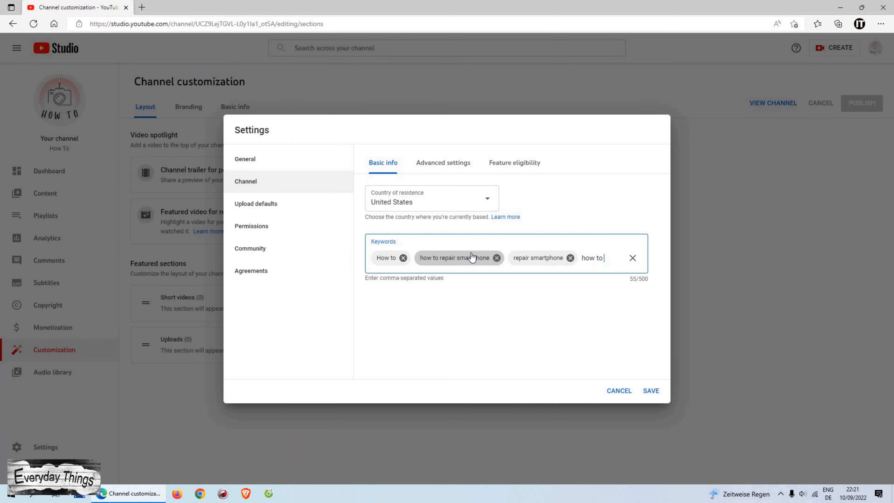
{"action": "type", "text": " repair,"}
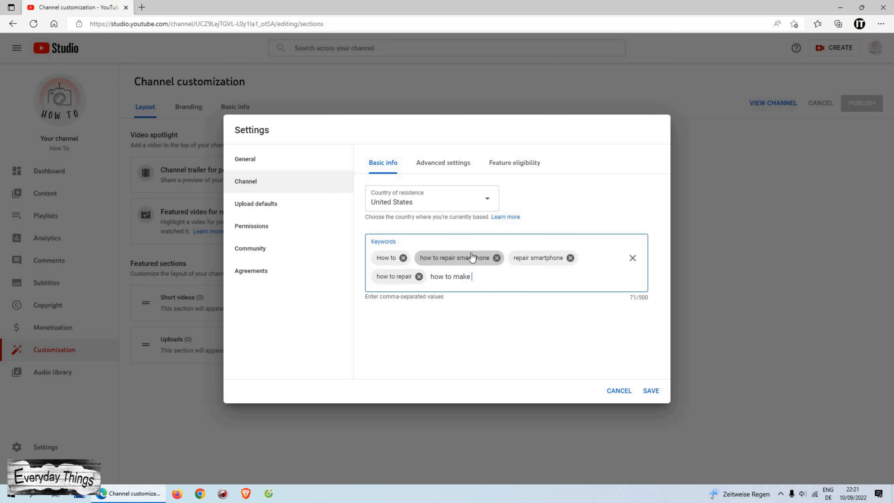
{"action": "type", "text": "how to make smarz"}
{"action": "key", "text": "BackSpace"}
{"action": "type", "text": "tphone,"}
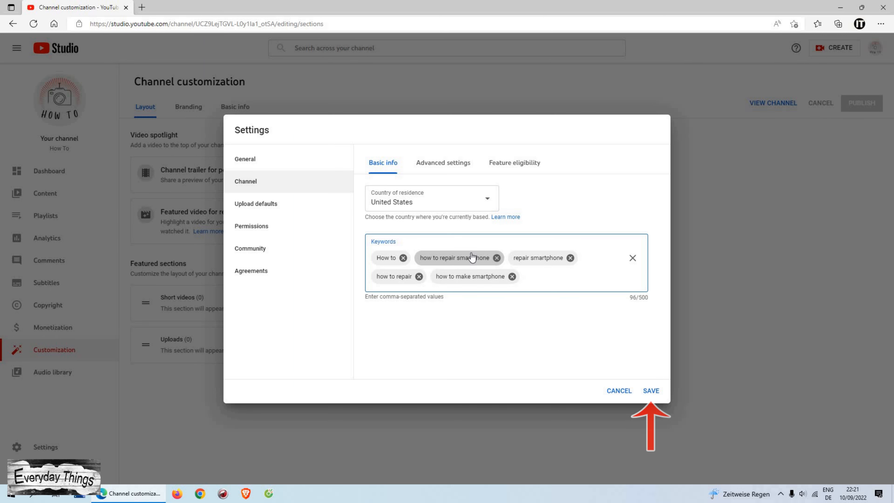
{"action": "left_click", "coordinate": [453, 229]}
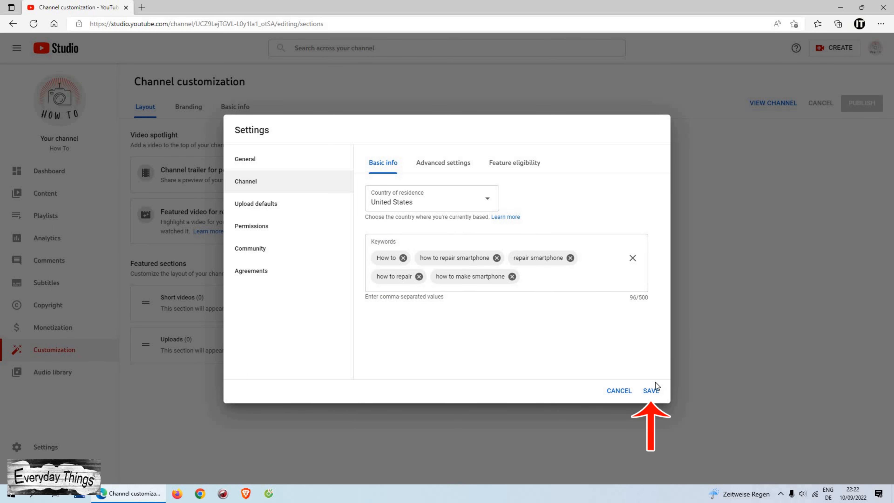
{"action": "left_click", "coordinate": [516, 164]}
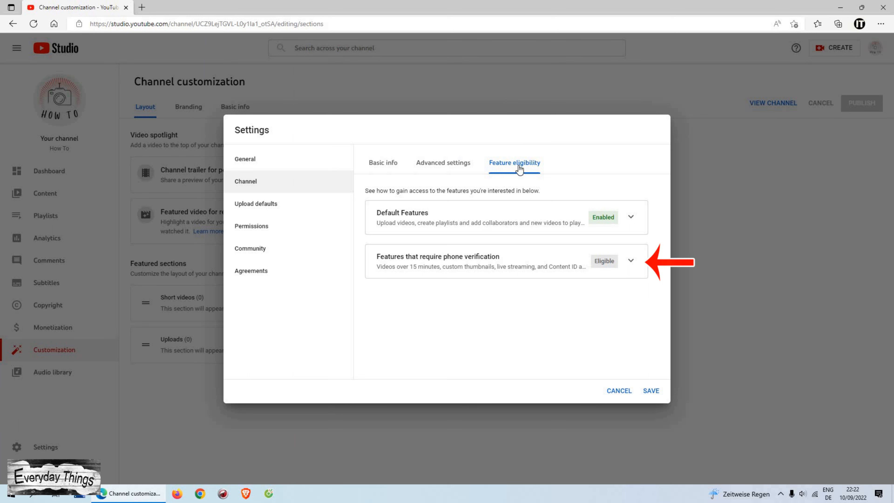
Step: Start phone verification for the channel and request the code by text message
{"action": "left_click", "coordinate": [630, 262]}
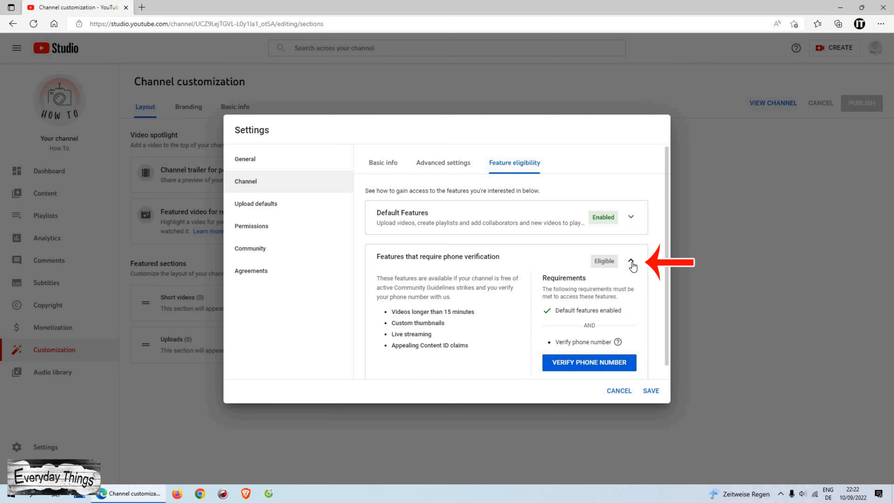
{"action": "left_click", "coordinate": [589, 362]}
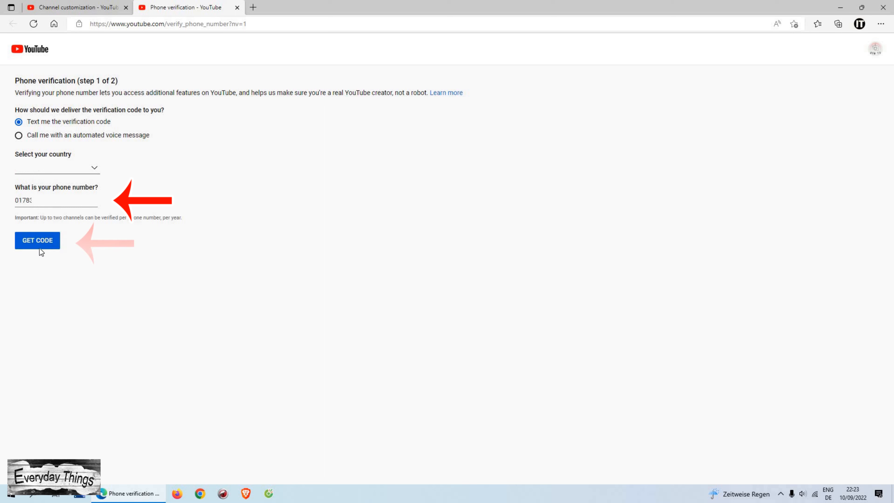
{"action": "left_click", "coordinate": [44, 245]}
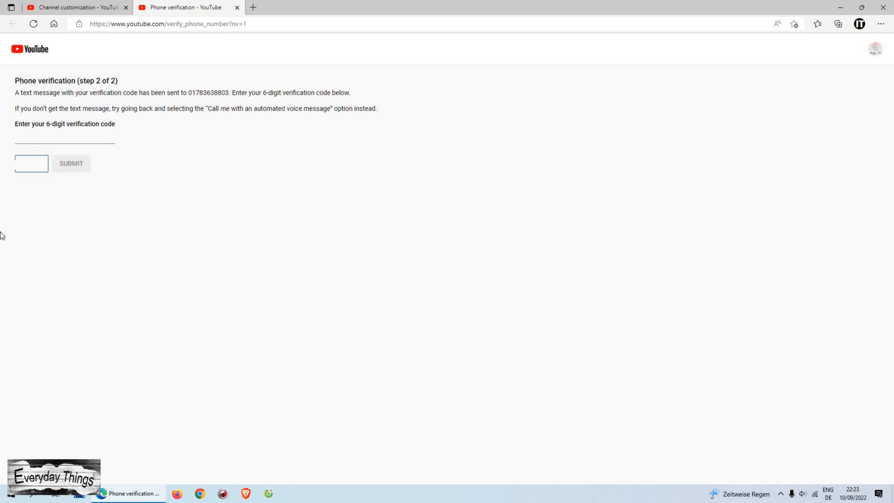
Step: Enter the received 6-digit verification code and submit it
{"action": "left_click", "coordinate": [56, 133]}
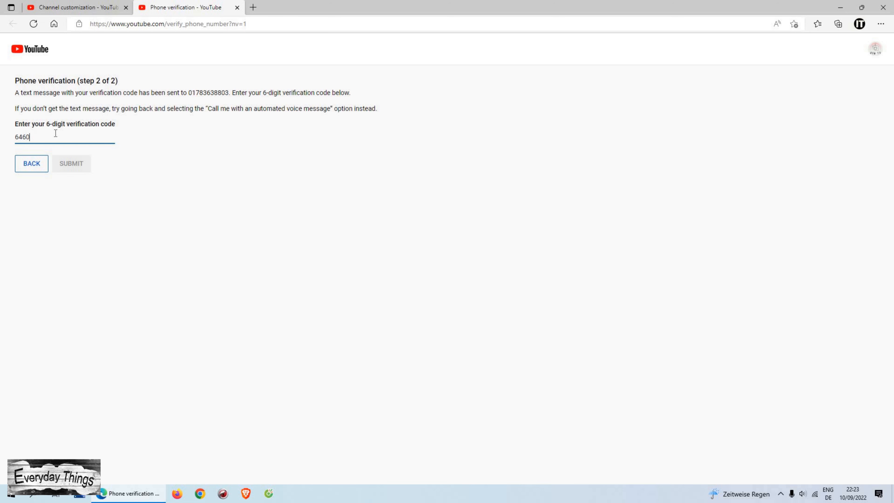
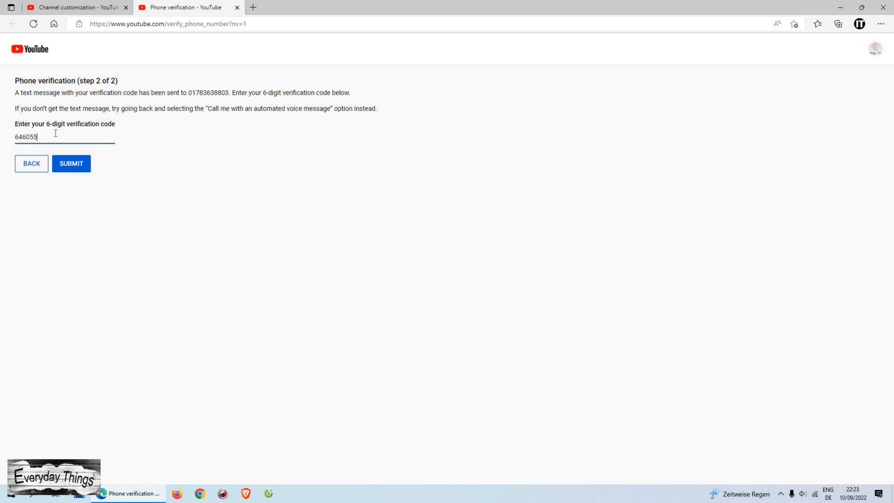
{"action": "left_click", "coordinate": [75, 169]}
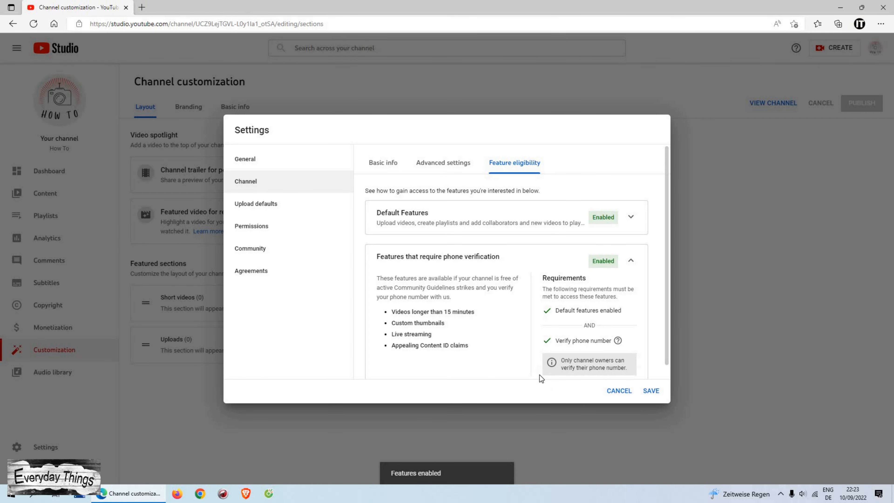
{"action": "scroll", "coordinate": [604, 276], "scroll_direction": "down", "scroll_amount": 1}
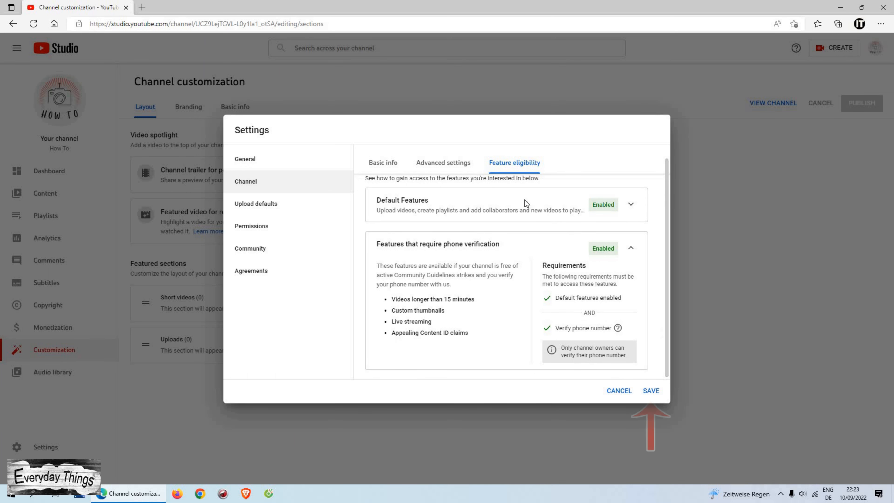
Step: In Upload defaults' advanced settings, set the video language to English (United States)
{"action": "scroll", "coordinate": [535, 215], "scroll_direction": "up", "scroll_amount": 1}
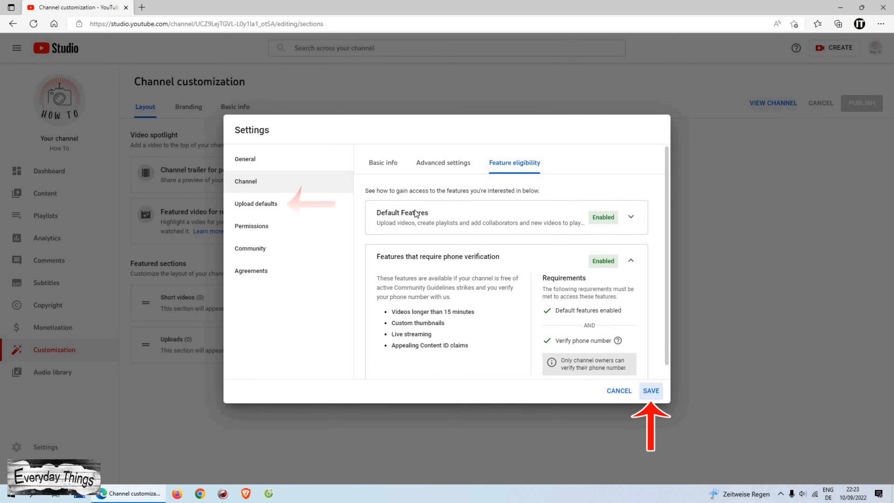
{"action": "left_click", "coordinate": [274, 205]}
{"action": "scroll", "coordinate": [491, 266], "scroll_direction": "down", "scroll_amount": 2}
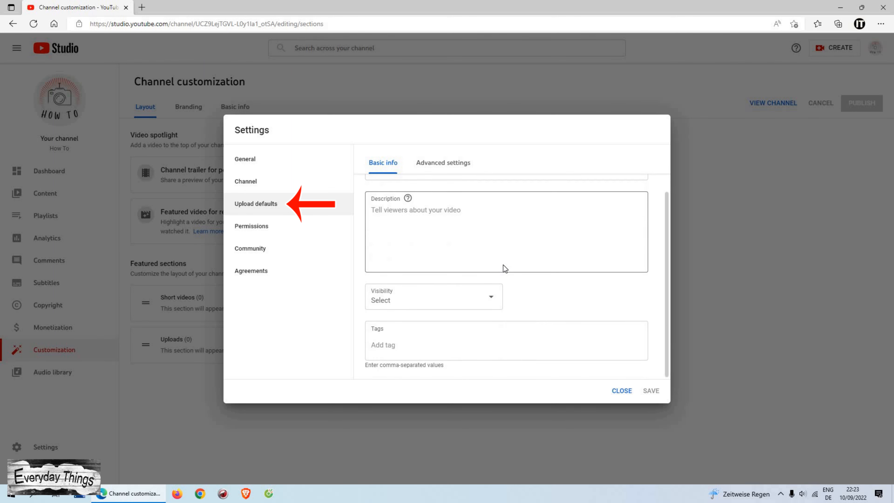
{"action": "scroll", "coordinate": [503, 266], "scroll_direction": "up", "scroll_amount": 2}
{"action": "left_click", "coordinate": [443, 162]}
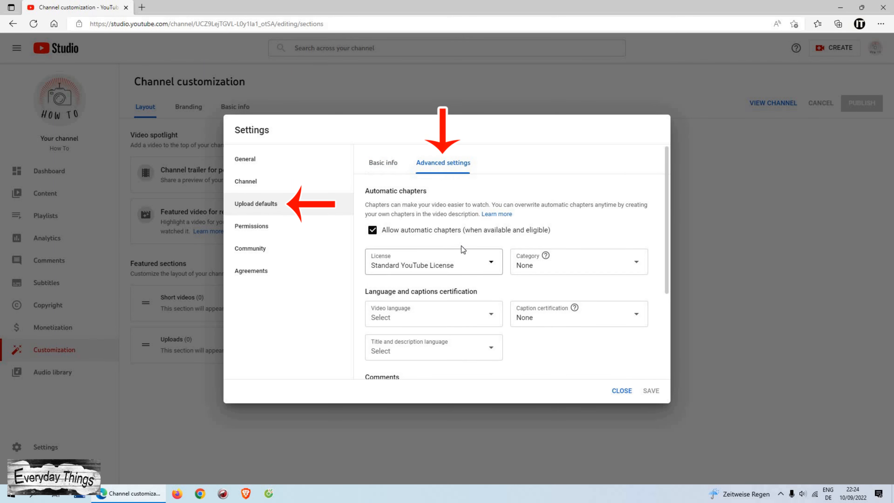
{"action": "scroll", "coordinate": [509, 256], "scroll_direction": "down", "scroll_amount": 1}
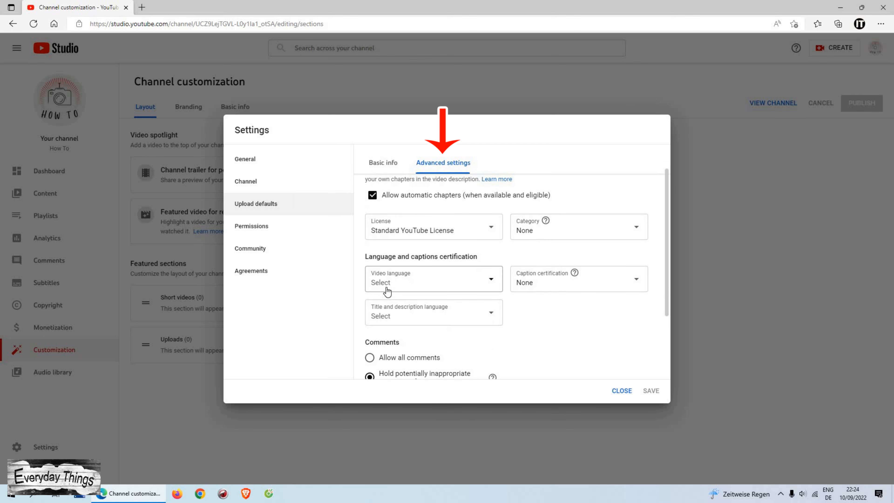
{"action": "left_click", "coordinate": [488, 284]}
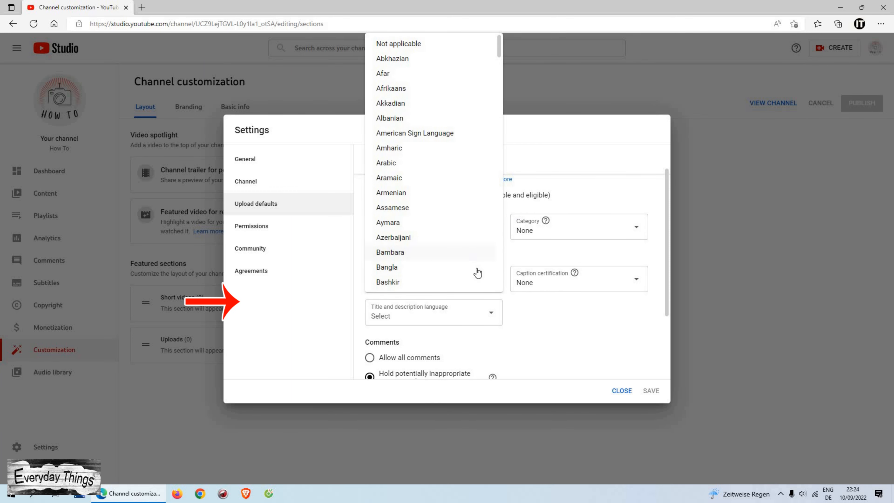
{"action": "scroll", "coordinate": [427, 152], "scroll_direction": "down", "scroll_amount": 10}
{"action": "left_click", "coordinate": [427, 152]}
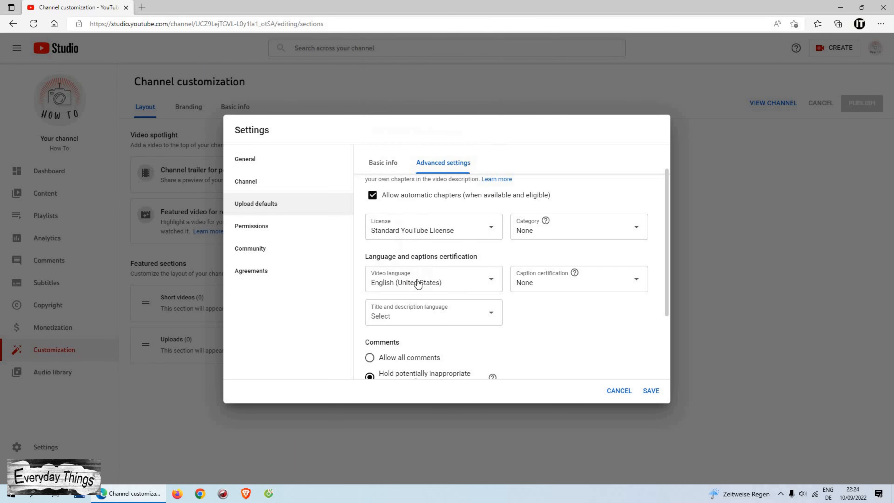
Step: Set the title and description language to English (United States)
{"action": "left_click", "coordinate": [491, 311]}
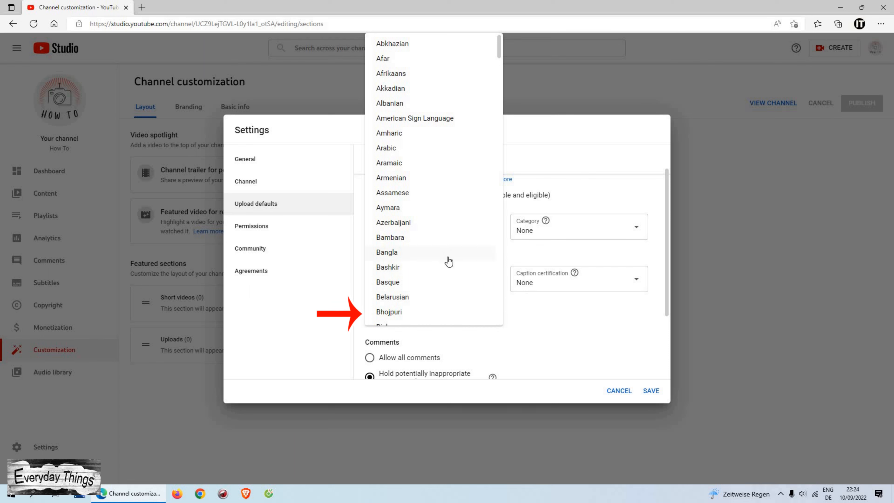
{"action": "scroll", "coordinate": [445, 262], "scroll_direction": "down", "scroll_amount": 7}
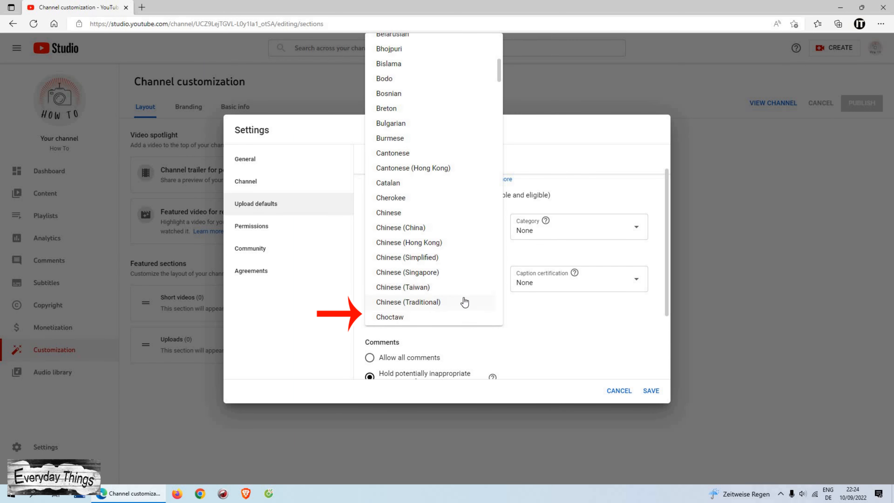
{"action": "scroll", "coordinate": [461, 302], "scroll_direction": "down", "scroll_amount": 5}
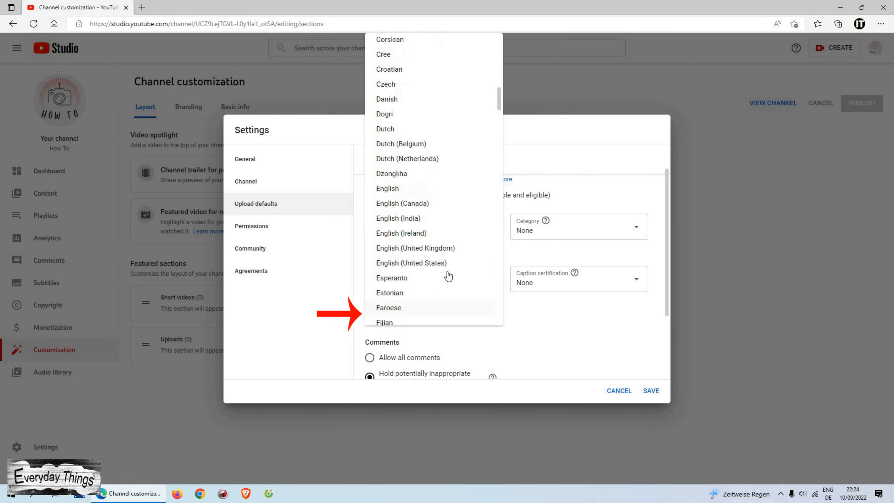
{"action": "left_click", "coordinate": [446, 264]}
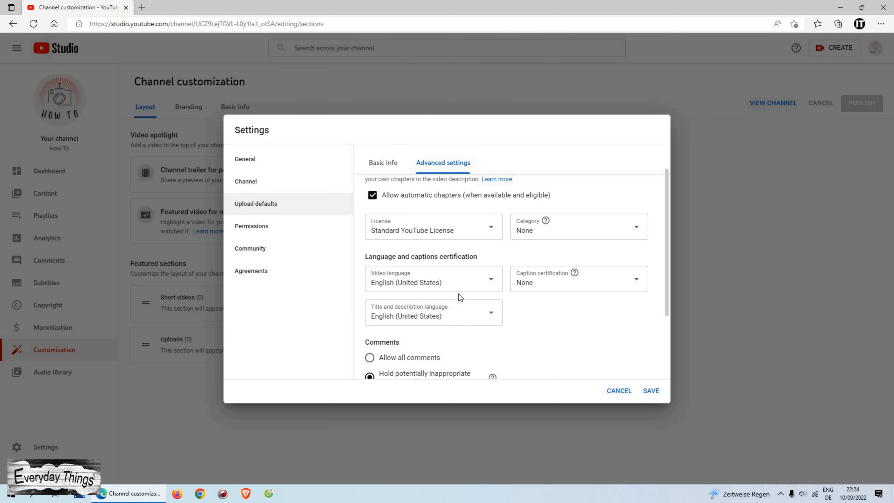
{"action": "scroll", "coordinate": [484, 294], "scroll_direction": "up", "scroll_amount": 1}
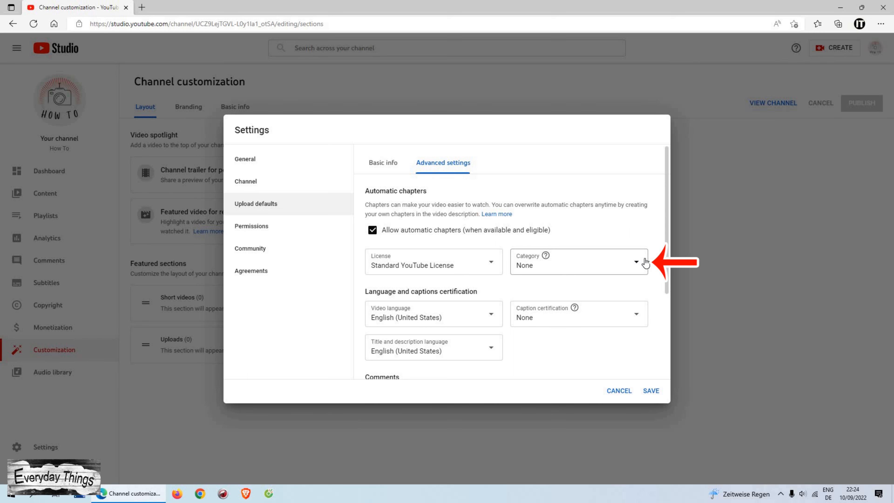
Step: Choose Howto & Style as the default category, save, and return to the channel dashboard
{"action": "left_click", "coordinate": [640, 264]}
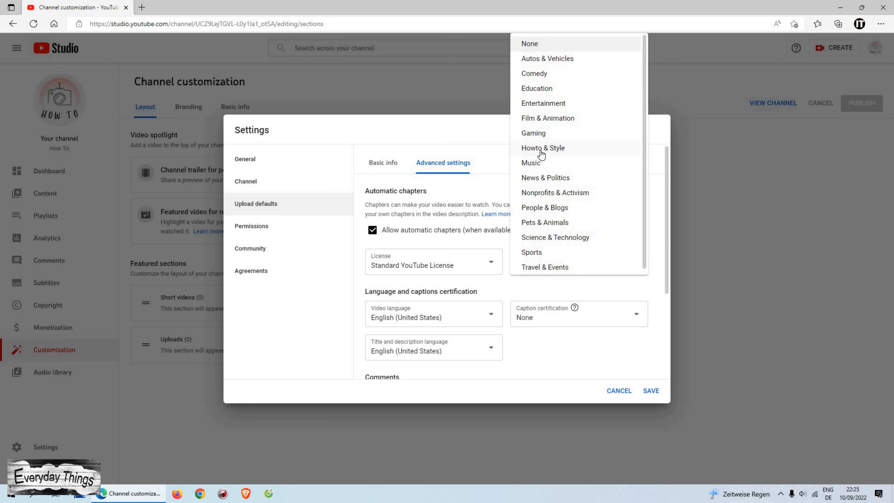
{"action": "left_click", "coordinate": [564, 151]}
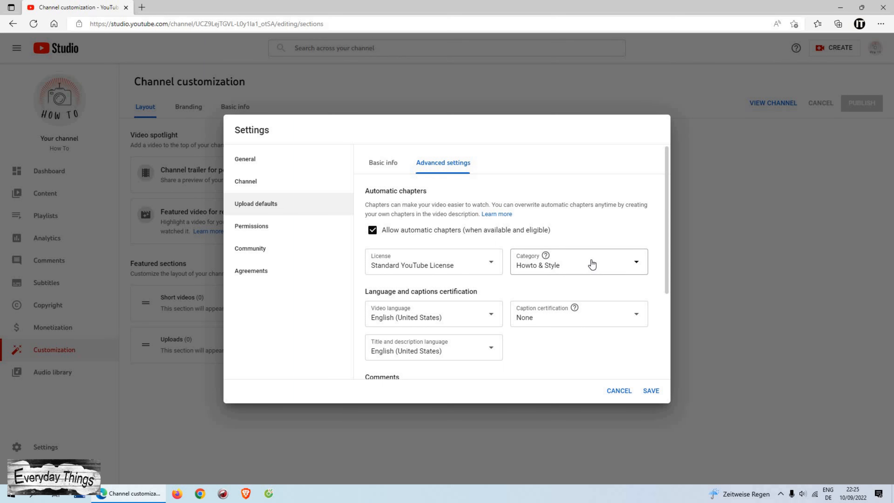
{"action": "mouse_move", "coordinate": [546, 259]}
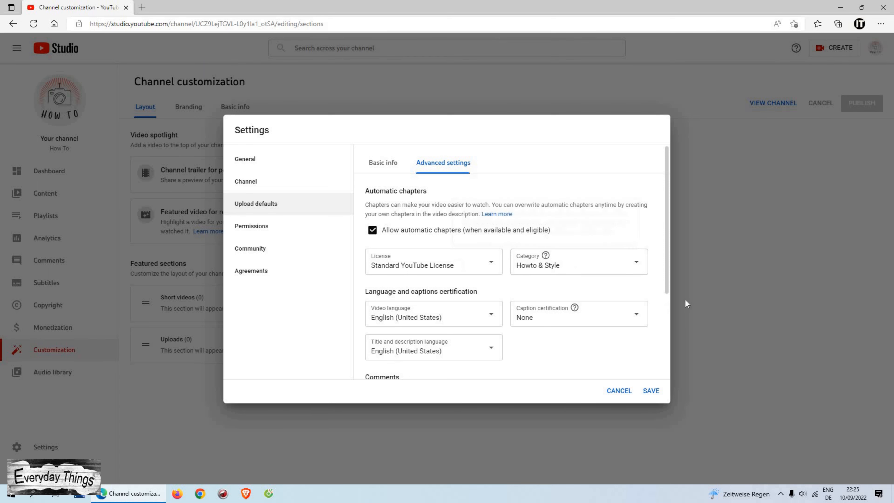
{"action": "left_click", "coordinate": [651, 391]}
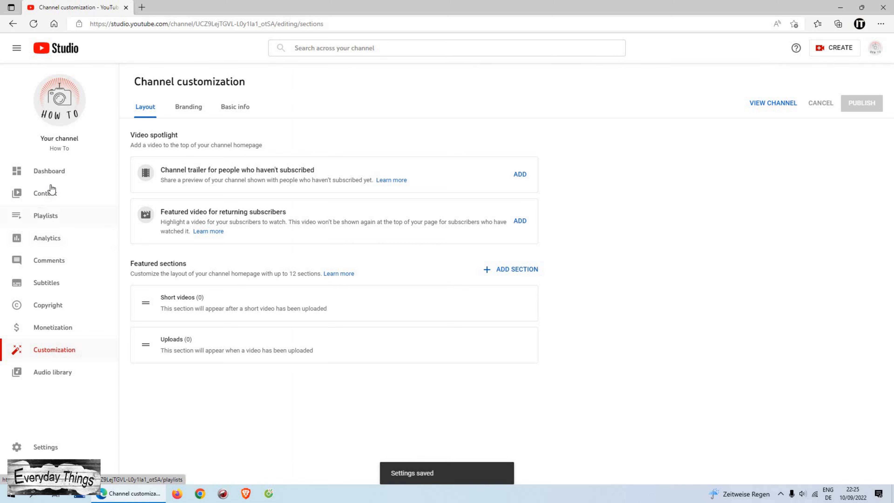
{"action": "left_click", "coordinate": [53, 171]}
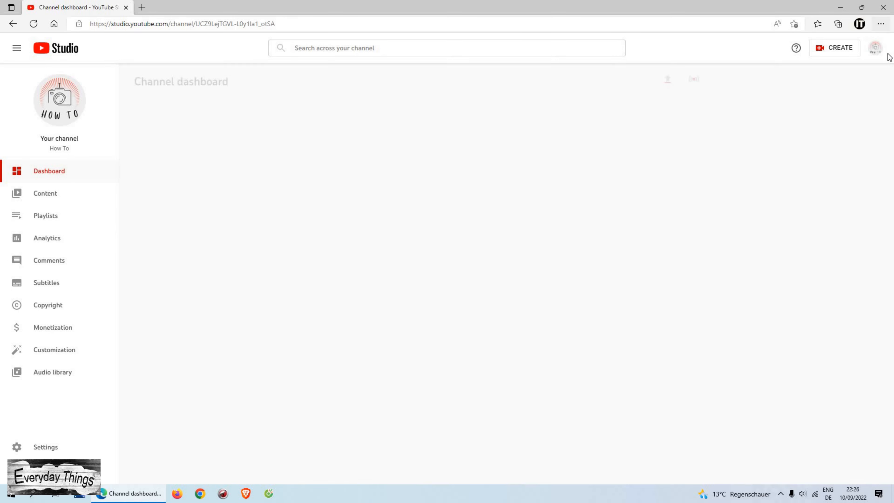
Step: Open the public How To channel page in a new tab and view its About tab
{"action": "left_click", "coordinate": [876, 49]}
{"action": "left_click", "coordinate": [258, 305]}
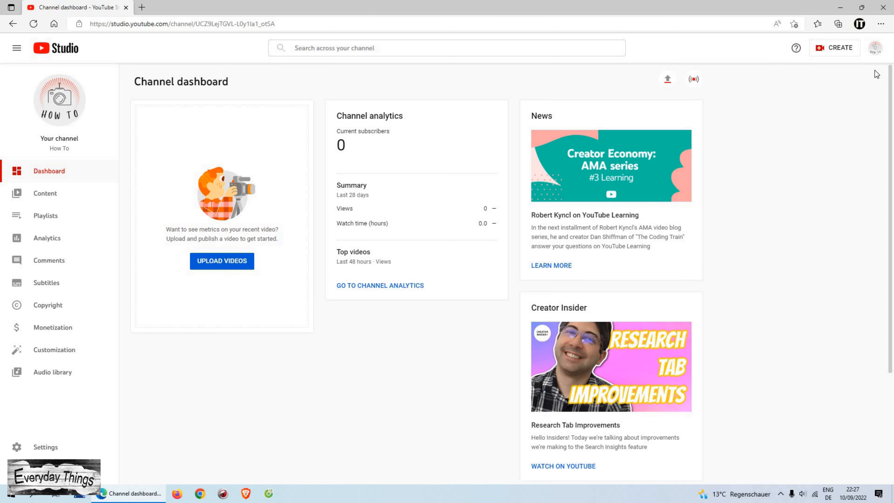
{"action": "left_click", "coordinate": [875, 50]}
{"action": "left_click", "coordinate": [820, 103]}
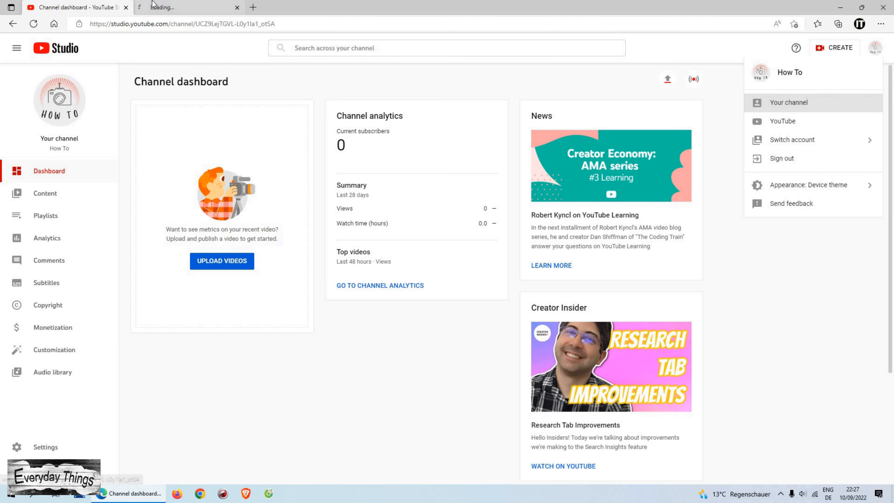
{"action": "left_click", "coordinate": [171, 5]}
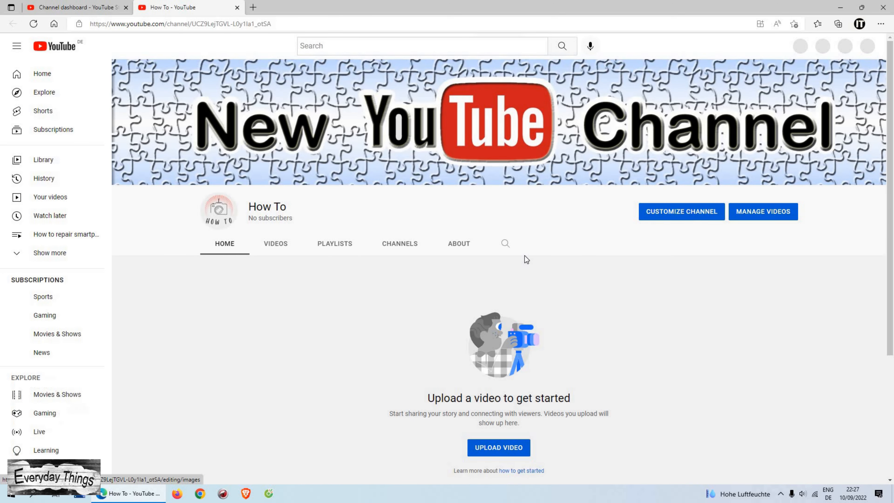
{"action": "left_click", "coordinate": [459, 244]}
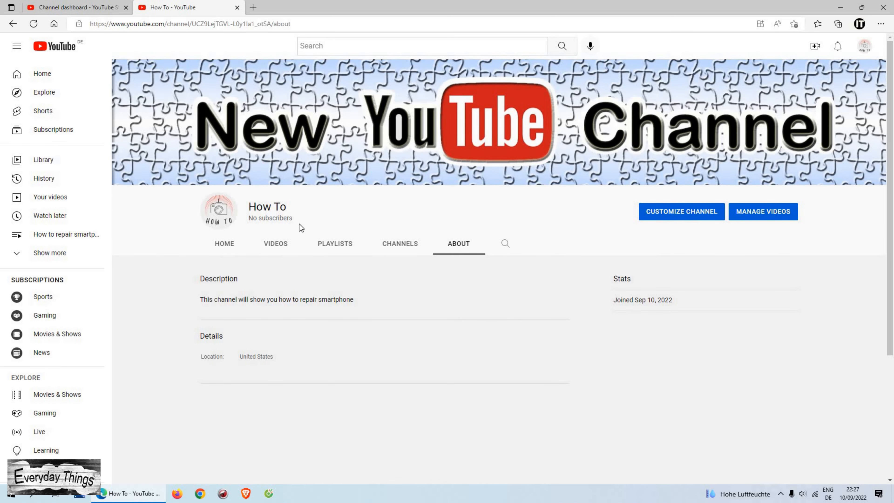